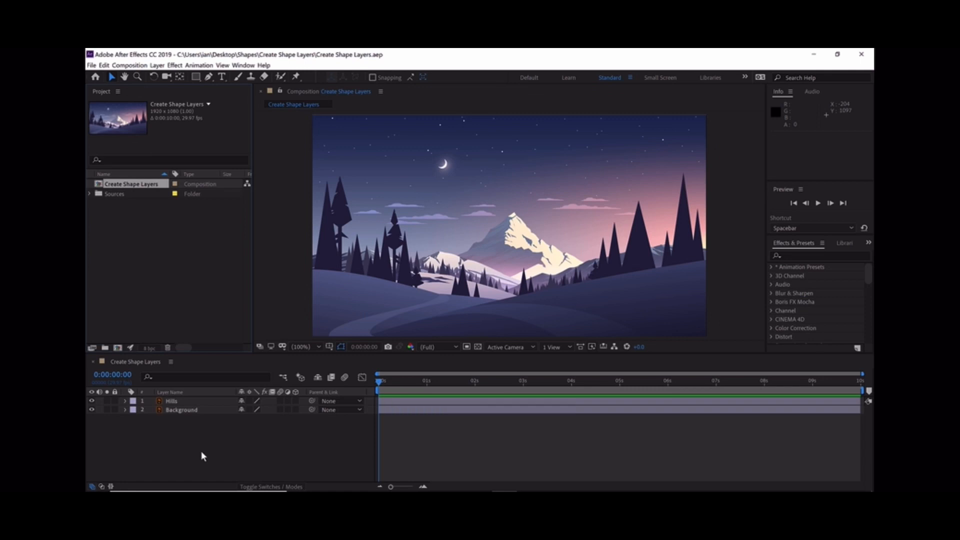
# Make sure no layer is selected in the Create Shape Layers composition and choose the Star tool.
pyautogui.click(169, 401)
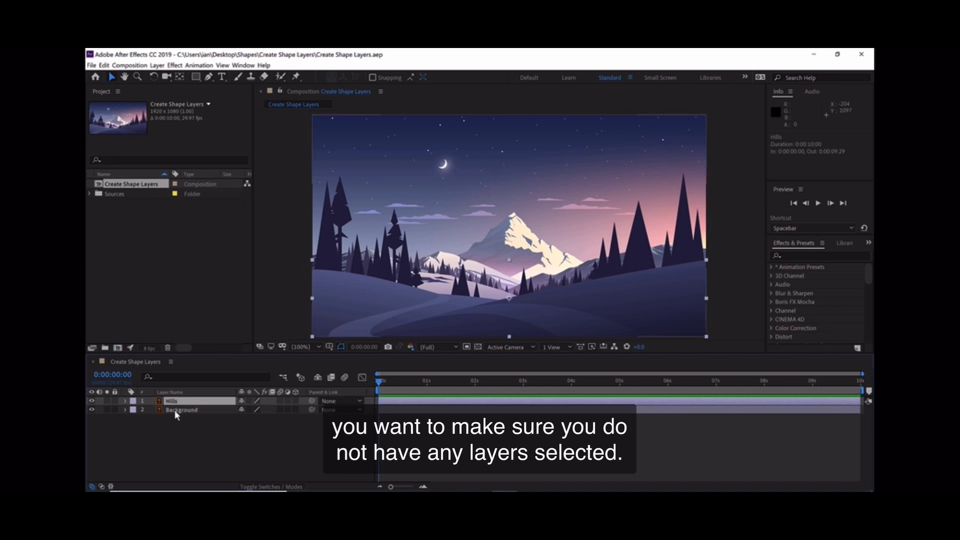
pyautogui.click(175, 410)
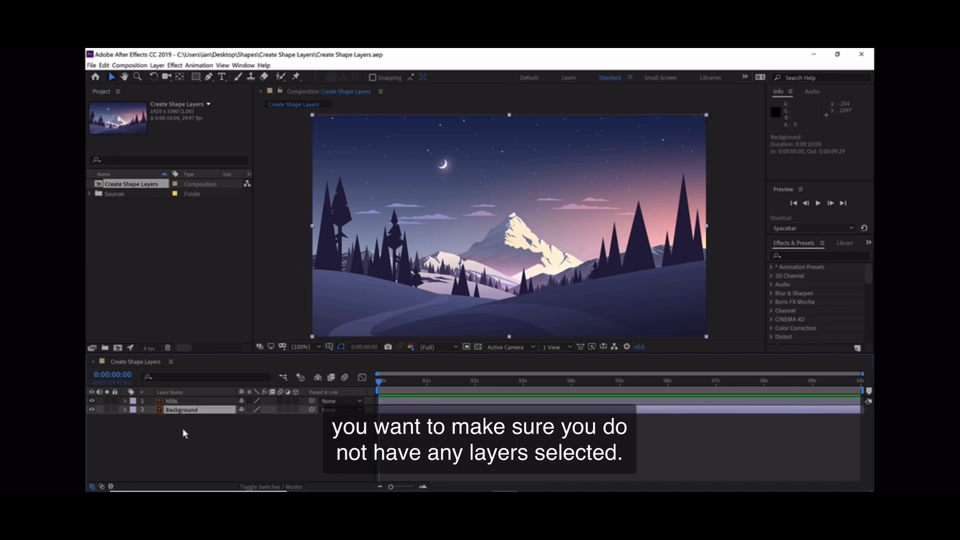
pyautogui.click(183, 430)
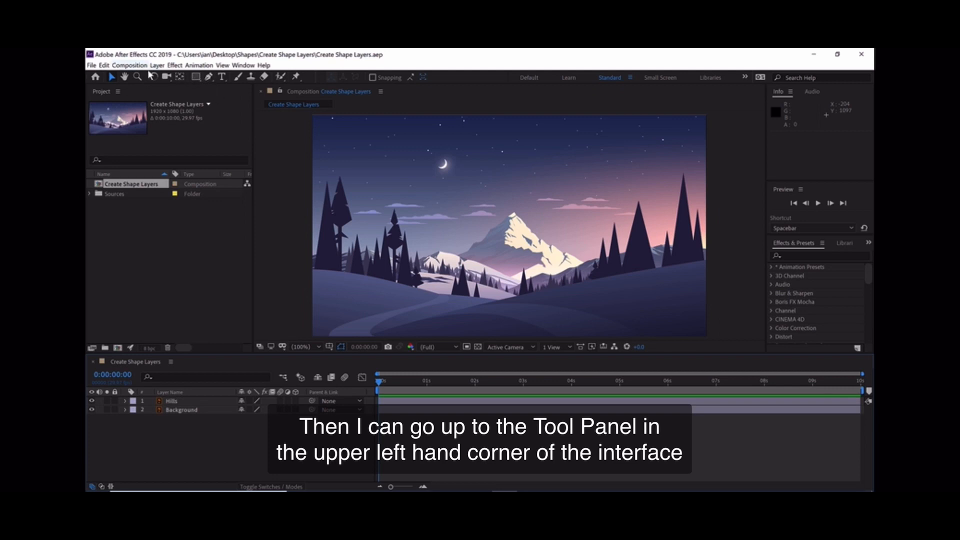
pyautogui.click(196, 79)
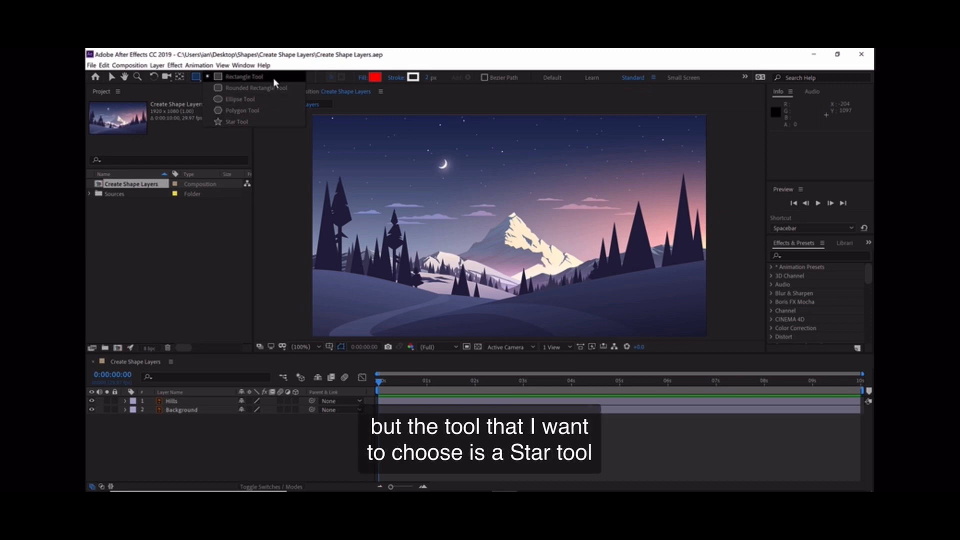
pyautogui.click(259, 128)
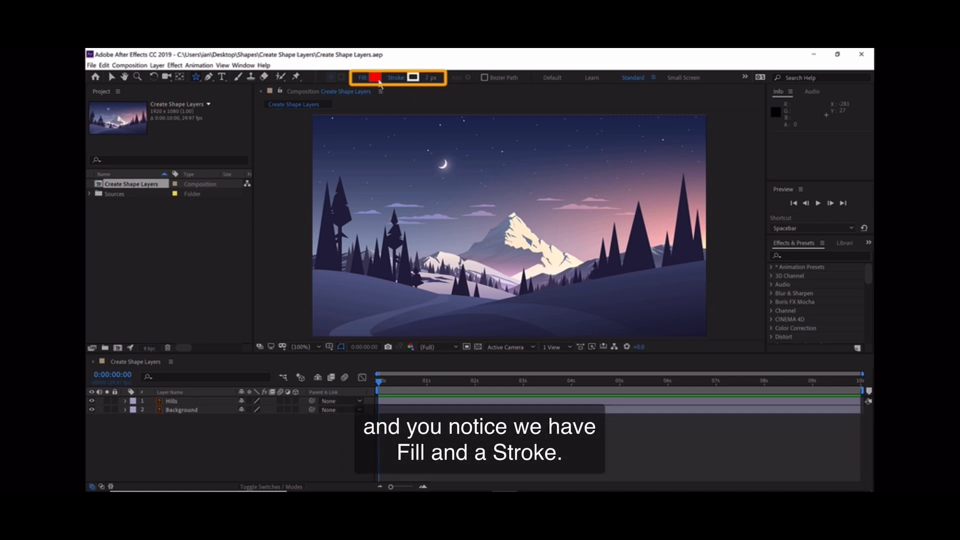
# Set the shape stroke to none and the shape fill color to white (FFFFFF).
pyautogui.keyDown('alt'); pyautogui.click(414, 78); pyautogui.keyUp('alt')
pyautogui.keyDown('alt'); pyautogui.click(414, 78); pyautogui.keyUp('alt')
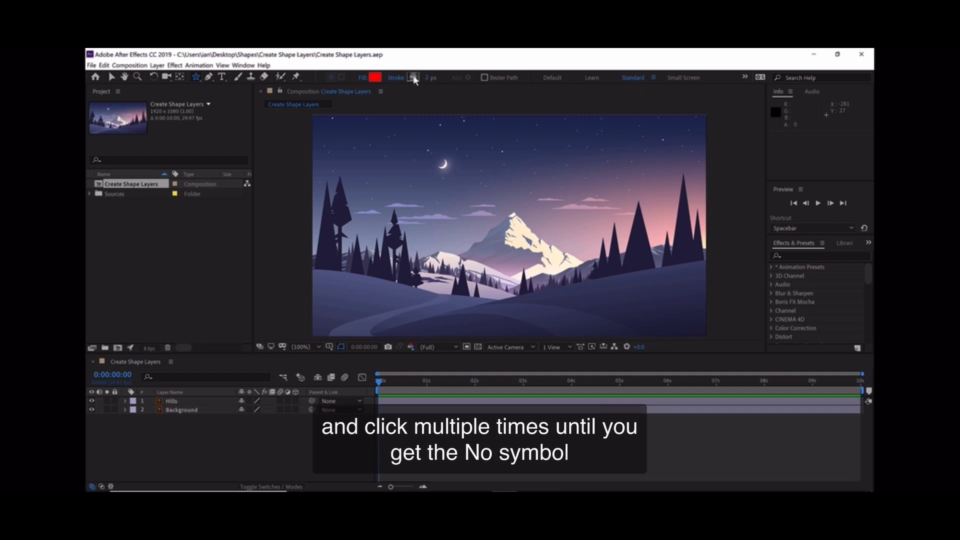
pyautogui.click(413, 77)
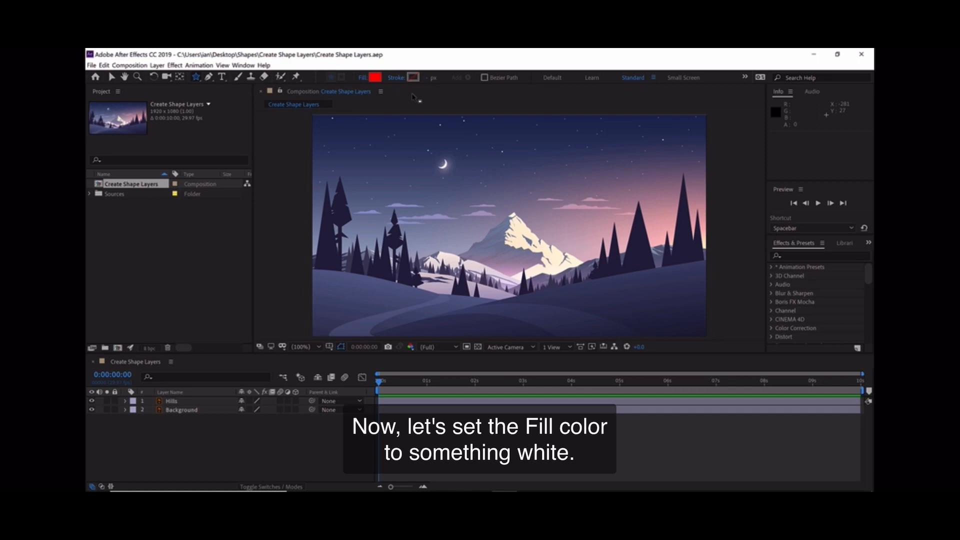
pyautogui.click(376, 76)
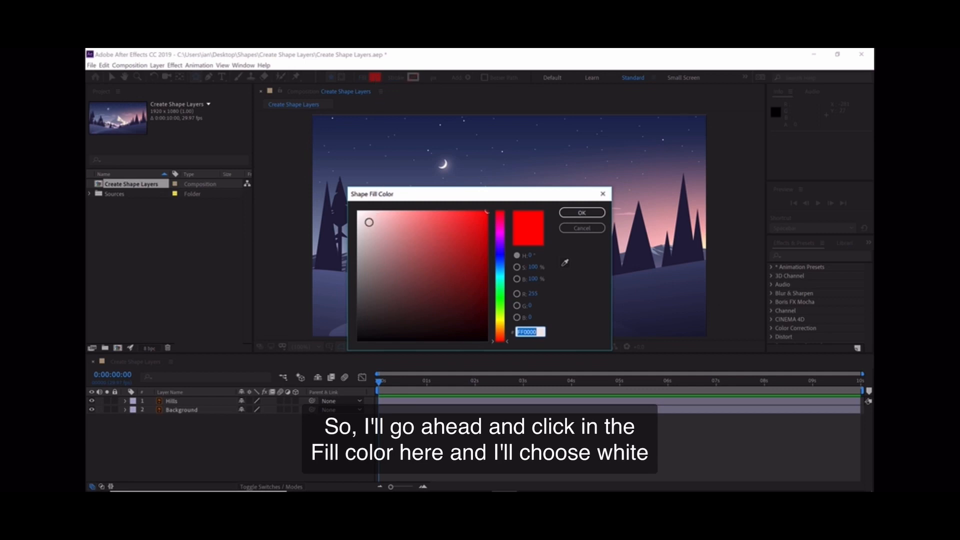
pyautogui.moveTo(366, 220); pyautogui.dragTo(357, 211)
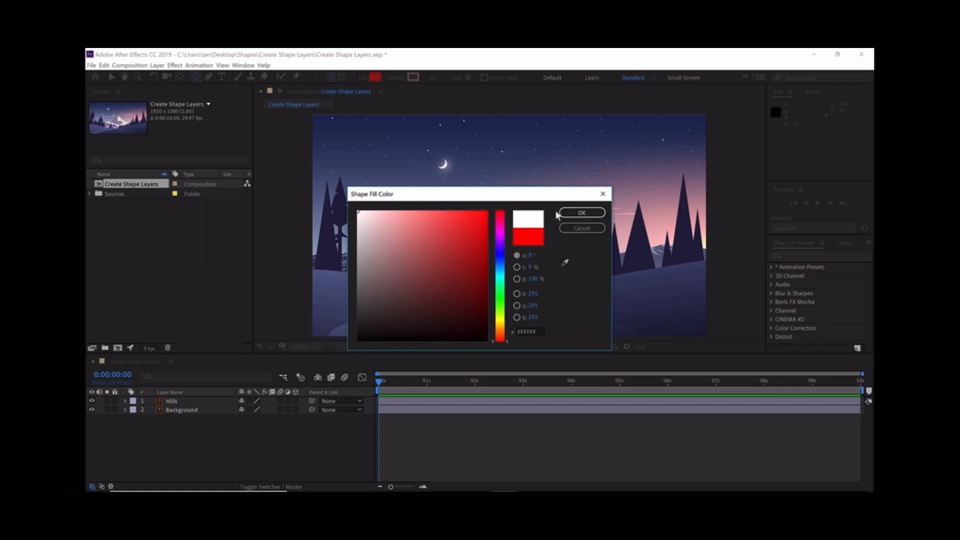
pyautogui.click(575, 214)
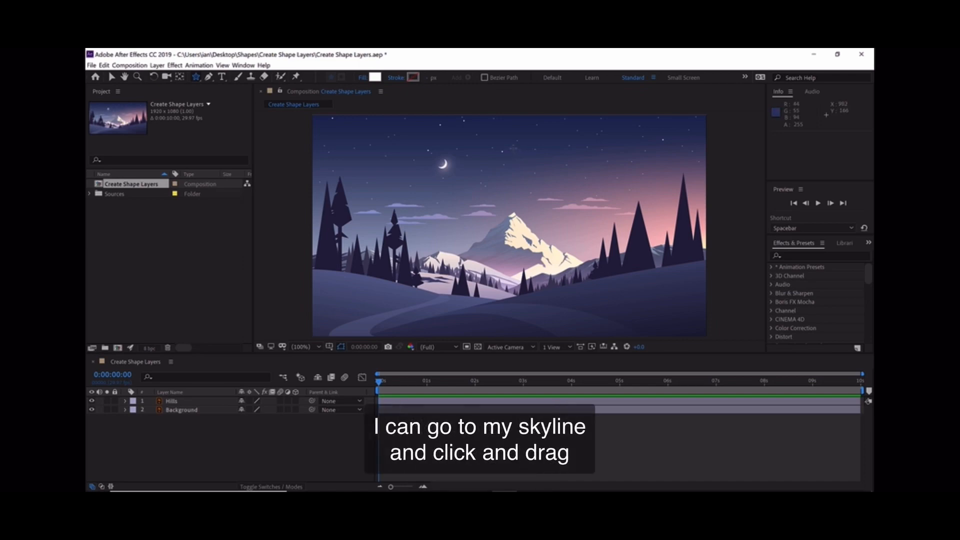
# Draw a large upright white five-pointed star in the sky above the mountain peak, adjusting its size and inner angles.
pyautogui.moveTo(514, 148); pyautogui.dragTo(513, 129)
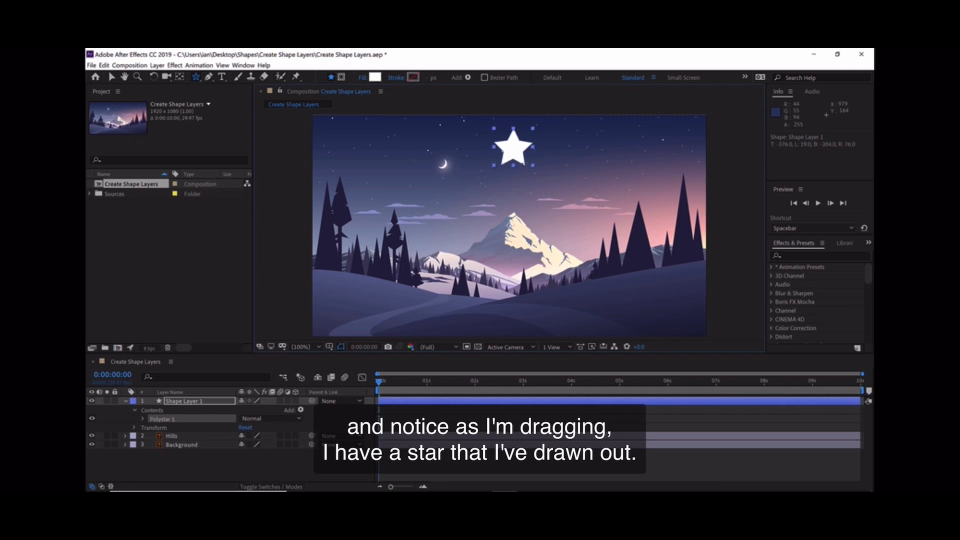
pyautogui.moveTo(514, 128); pyautogui.dragTo(513, 130)
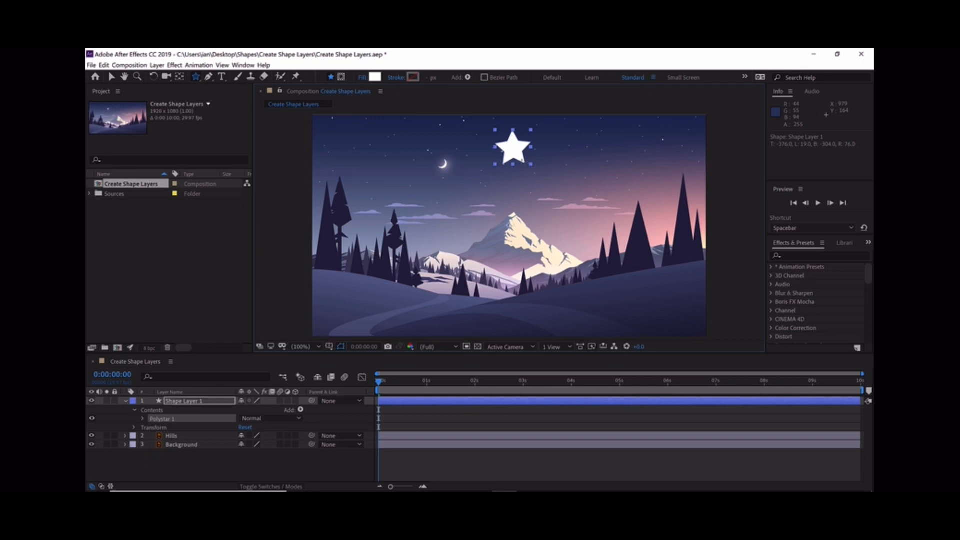
pyautogui.moveTo(522, 160); pyautogui.dragTo(522, 161)
pyautogui.moveTo(527, 152)
pyautogui.mouseDown()
pyautogui.moveTo(541, 163)
pyautogui.moveTo(538, 187)
pyautogui.mouseUp()
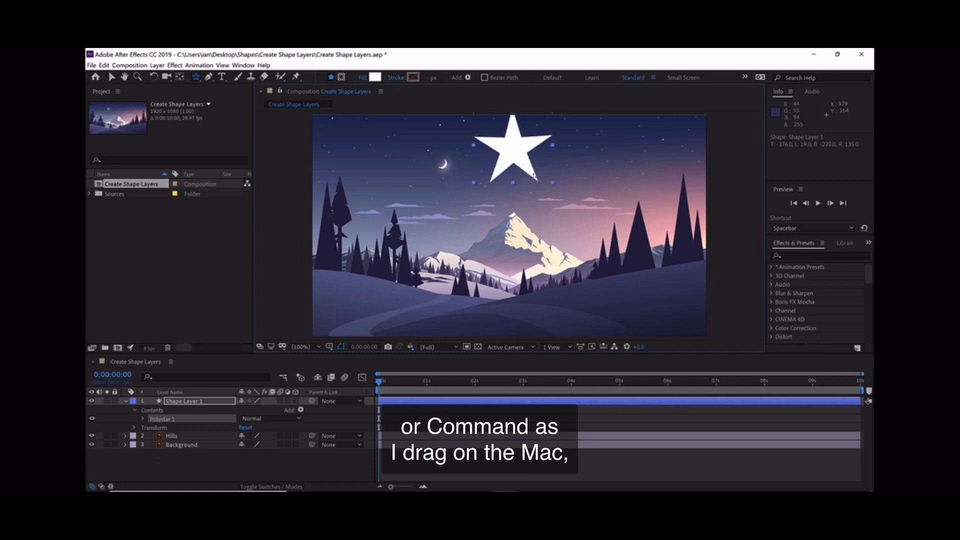
pyautogui.moveTo(534, 175); pyautogui.dragTo(537, 177)
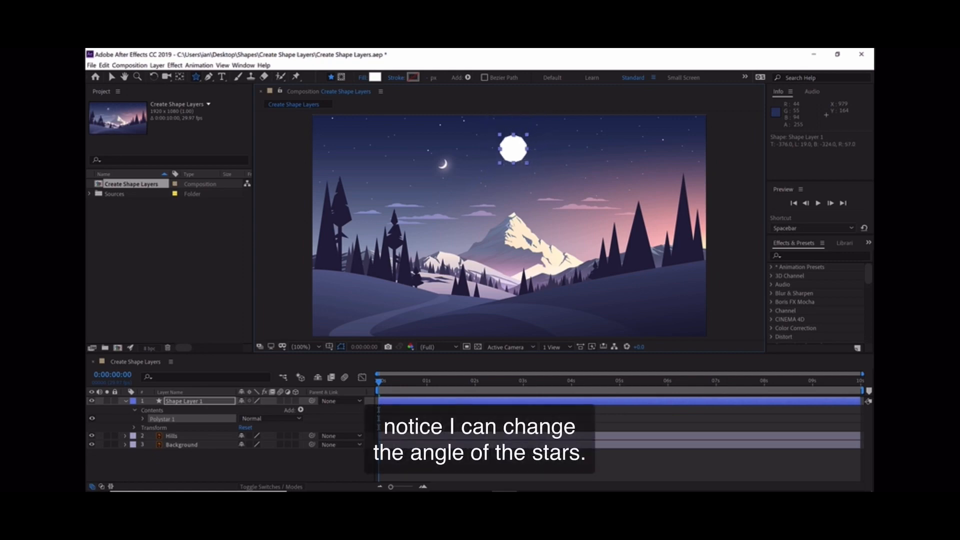
pyautogui.moveTo(529, 168); pyautogui.dragTo(534, 181)
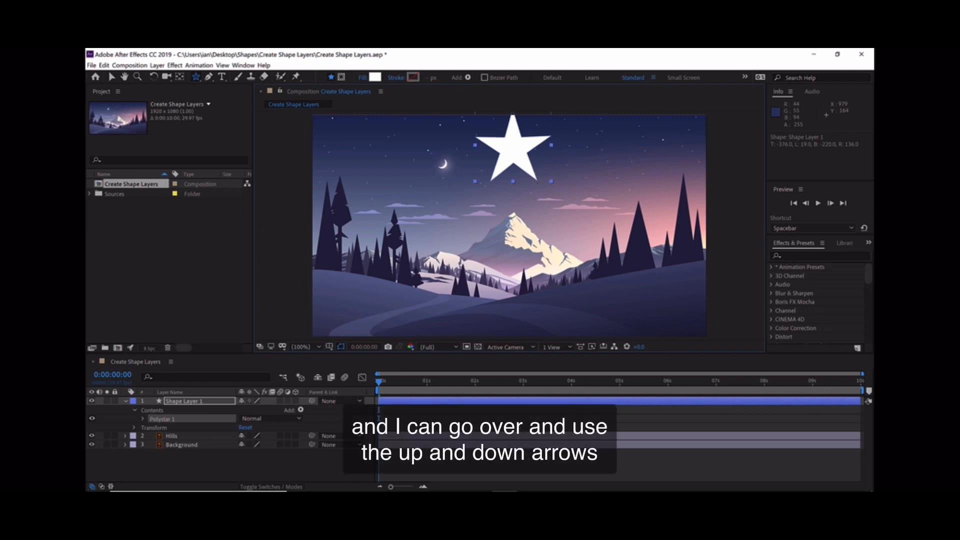
# Try more points on the star being drawn, and reduce it back to five points.
pyautogui.press('Up')
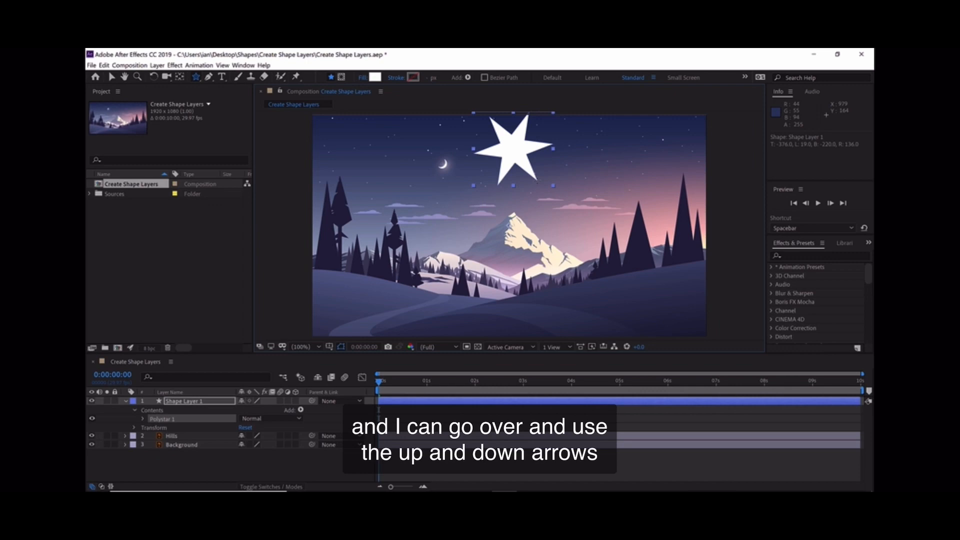
pyautogui.press('Up')
pyautogui.press('Up')
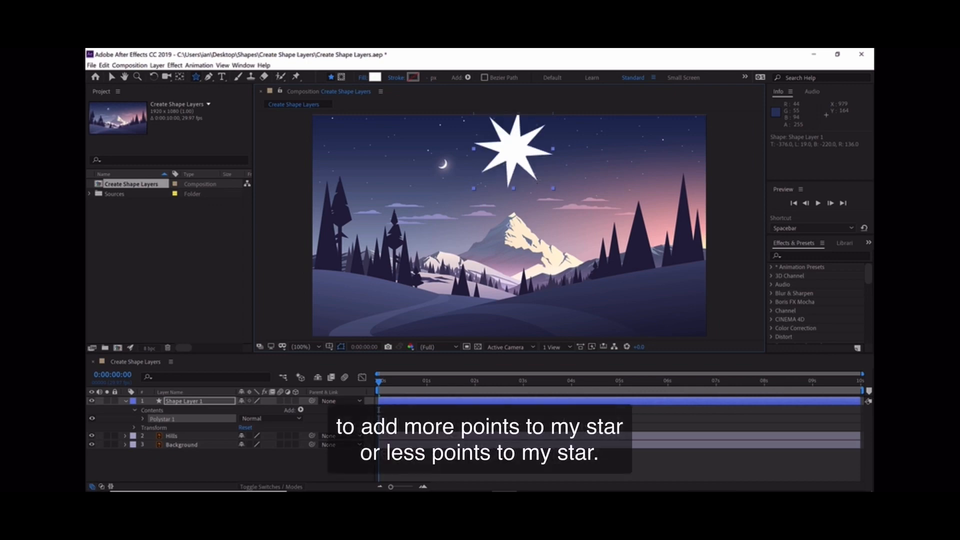
pyautogui.press('Up')
pyautogui.press('Up')
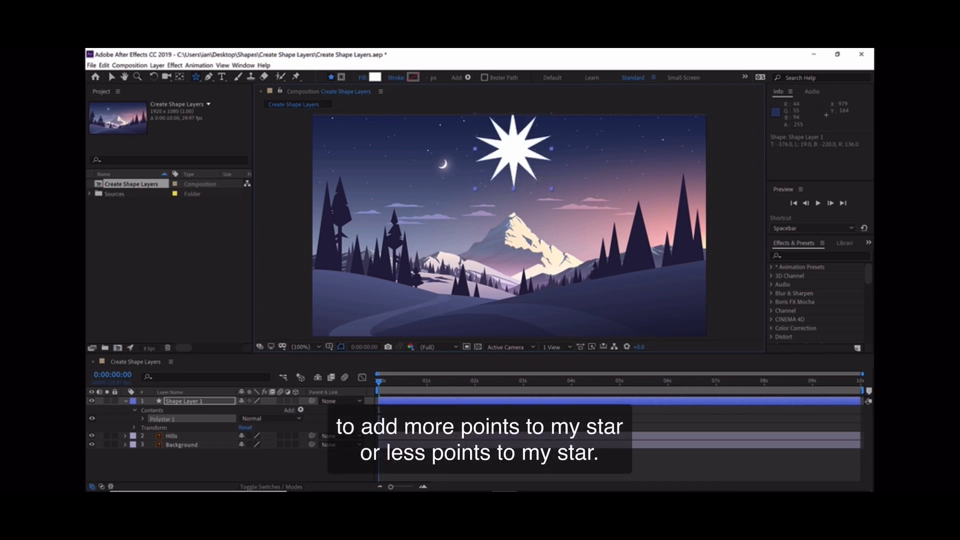
pyautogui.press('Up')
pyautogui.press('Down')
pyautogui.press('Down')
pyautogui.press('Down')
pyautogui.press('Down')
pyautogui.press('Down')
pyautogui.press('Down')
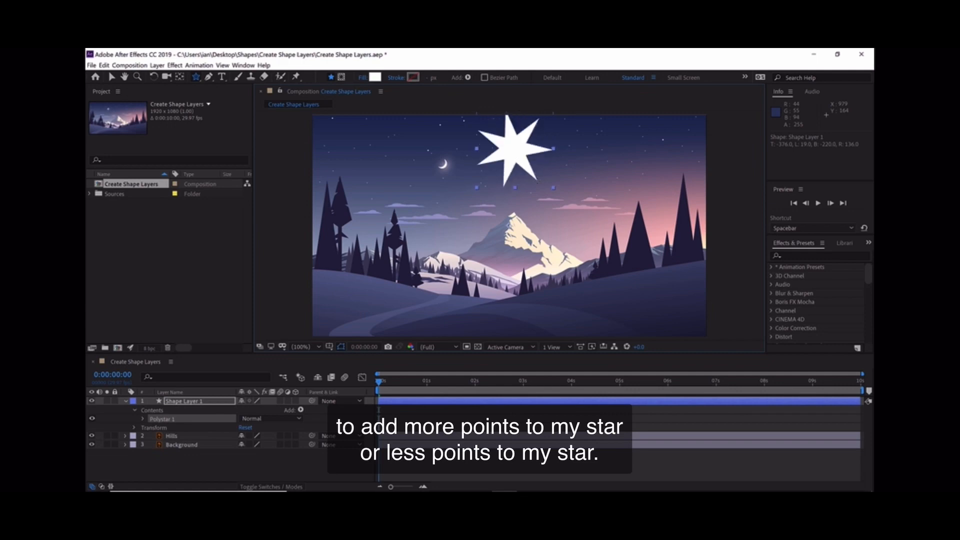
pyautogui.press('Down')
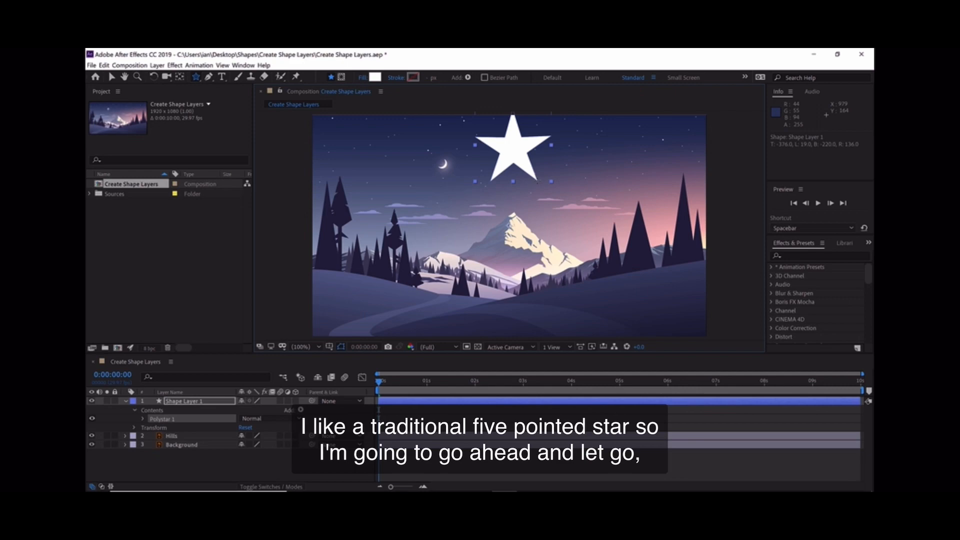
# Finish drawing the star and move it into the sky beside the moon, at a position of about -638, -318.
pyautogui.moveTo(538, 181); pyautogui.dragTo(537, 181)
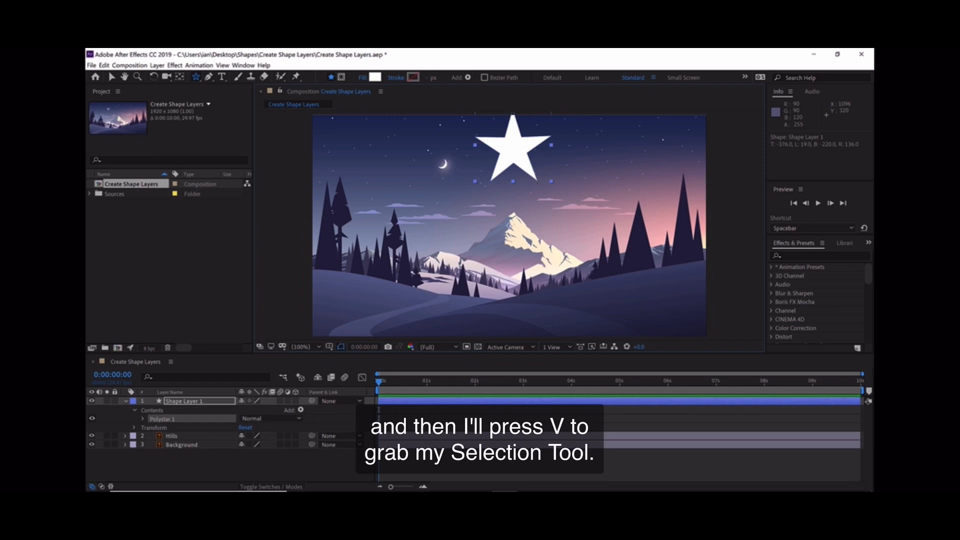
pyautogui.press('v')
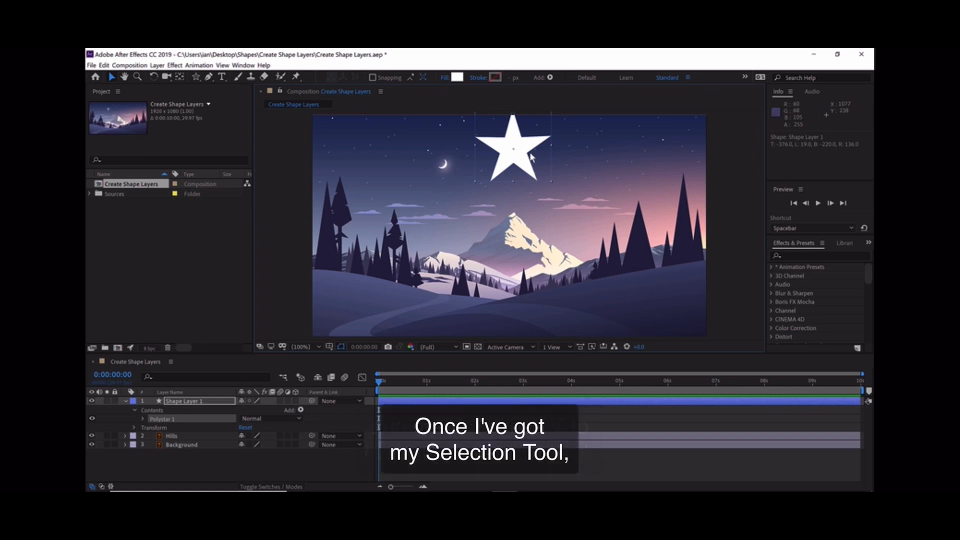
pyautogui.moveTo(530, 147); pyautogui.dragTo(394, 157)
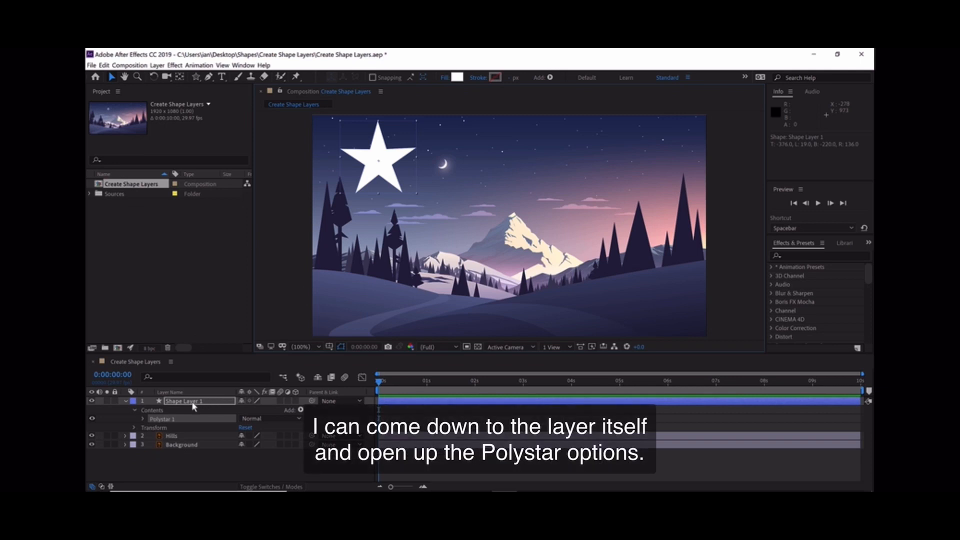
# Scale the star down to 12% using Polystar 1's own transform properties.
pyautogui.click(141, 418)
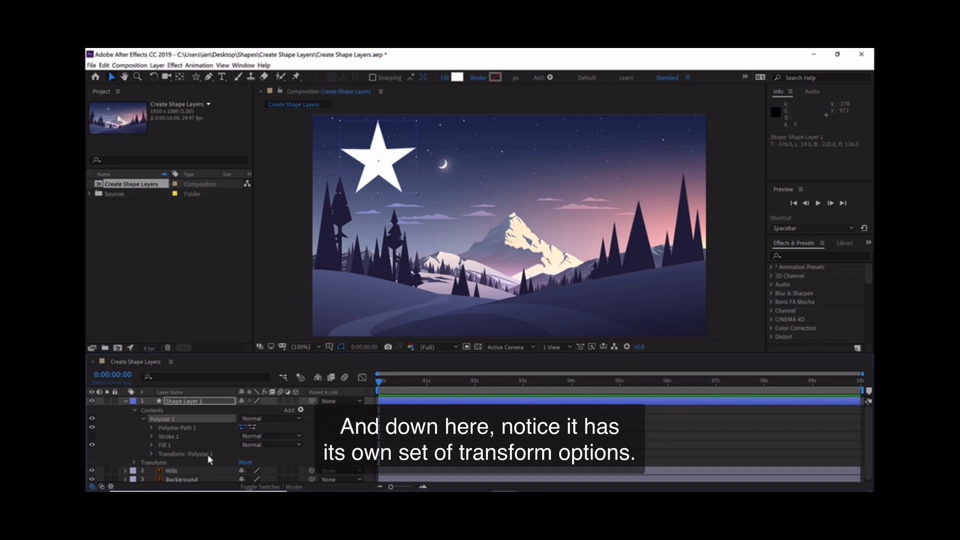
pyautogui.click(152, 453)
pyautogui.scroll(-2, 149, 455)
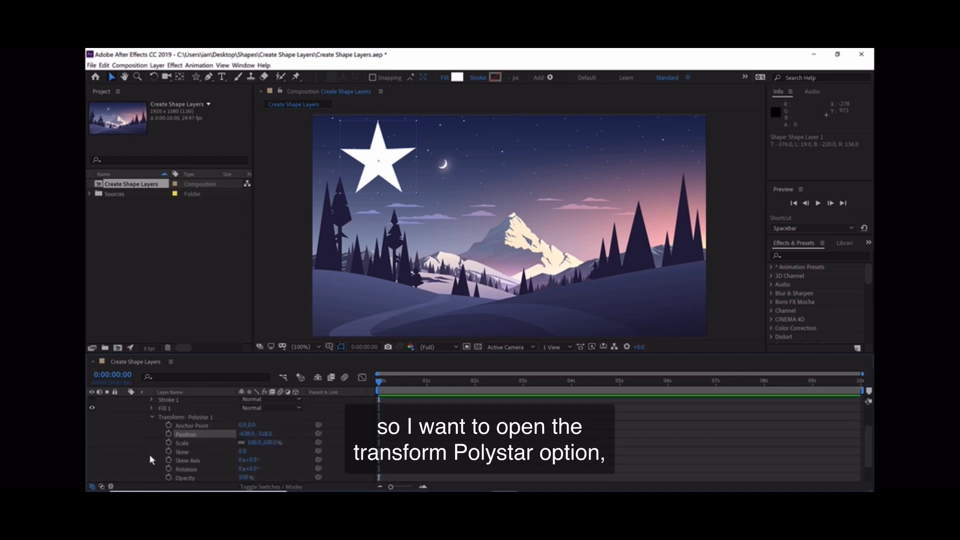
pyautogui.click(212, 433)
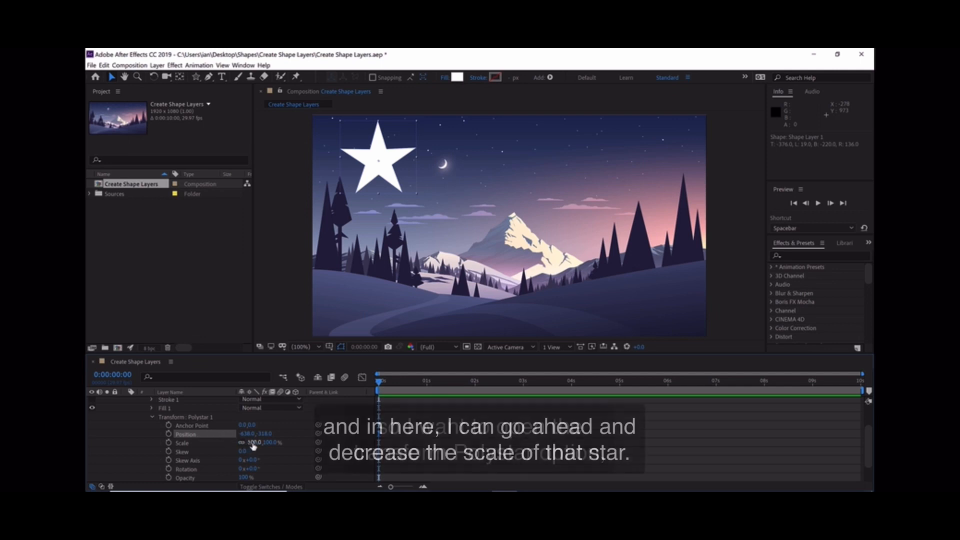
pyautogui.moveTo(253, 443); pyautogui.dragTo(212, 444)
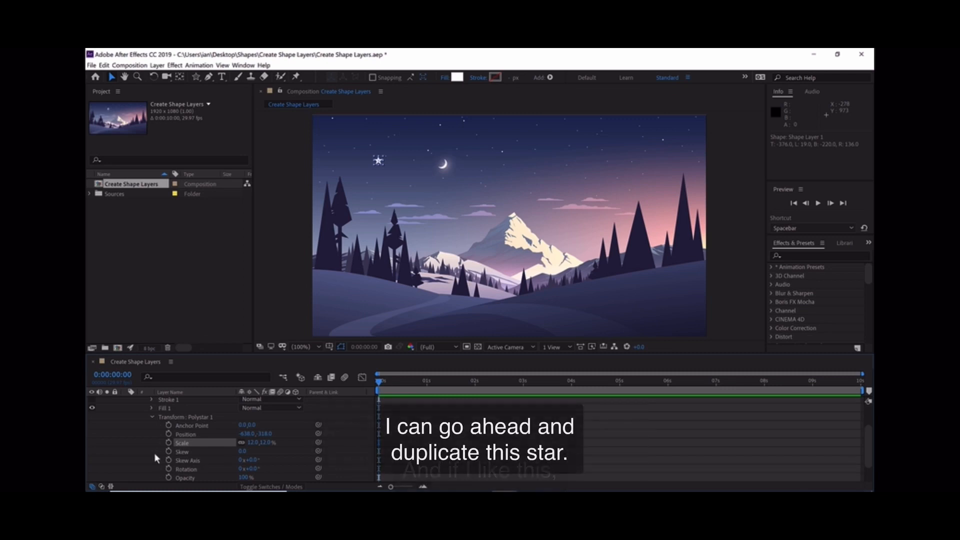
# Duplicate only the Polystar 1 group inside Shape Layer 1.
pyautogui.scroll(2, 154, 452)
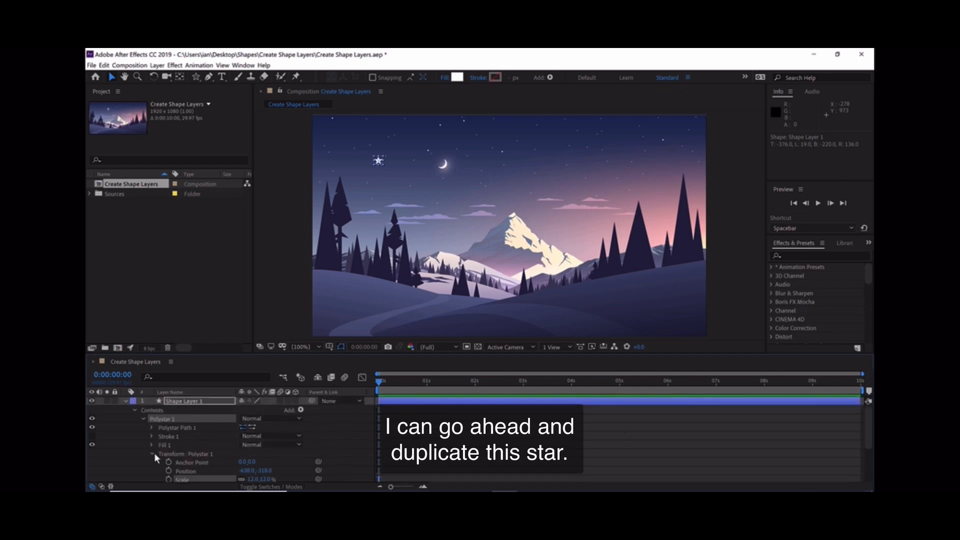
pyautogui.click(125, 431)
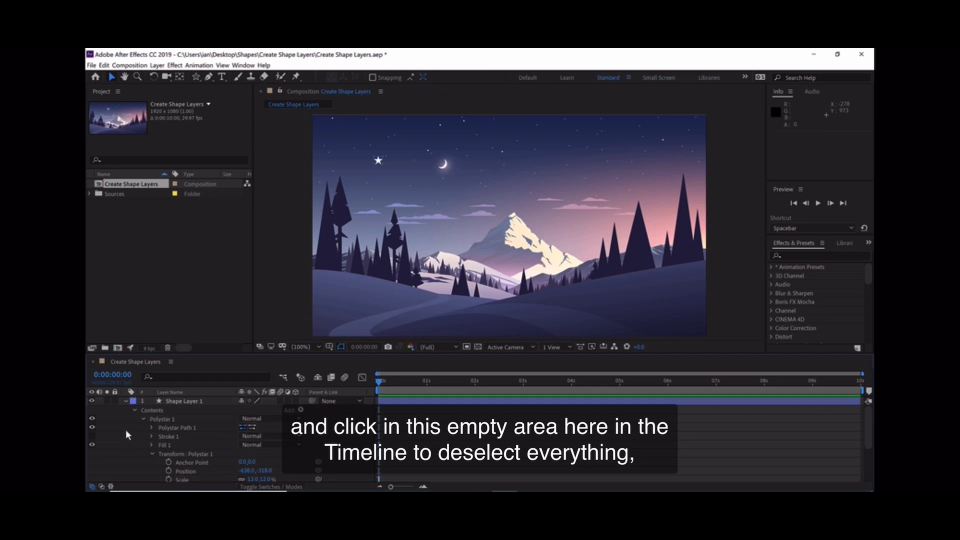
pyautogui.click(165, 419)
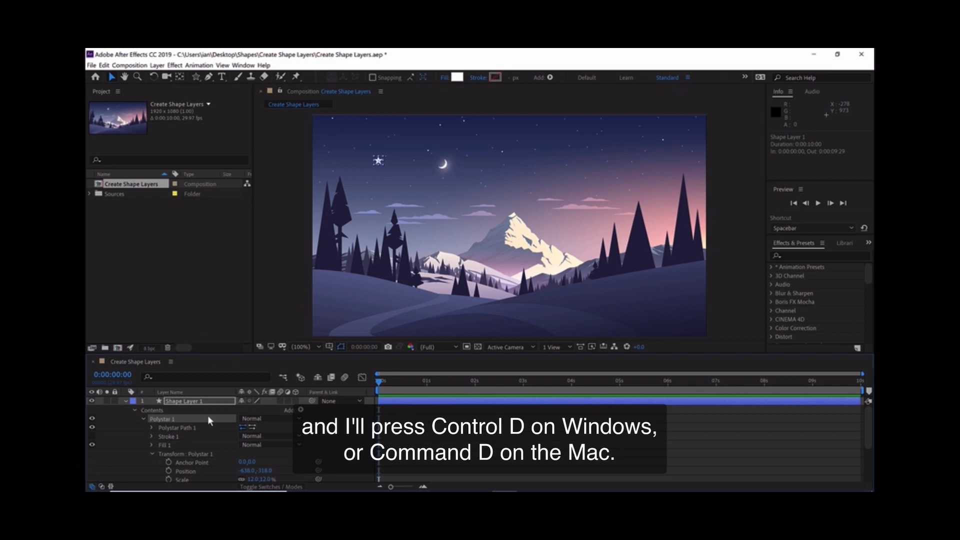
pyautogui.hotkey('ctrl', 'd')
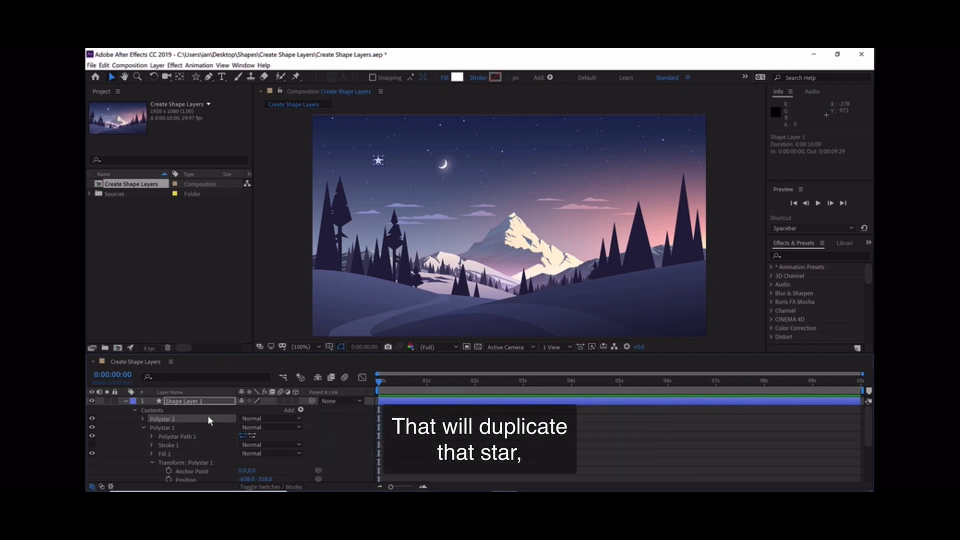
# Set the duplicate star's position to 609, -318 and its scale to 9% in its own transform properties.
pyautogui.click(144, 419)
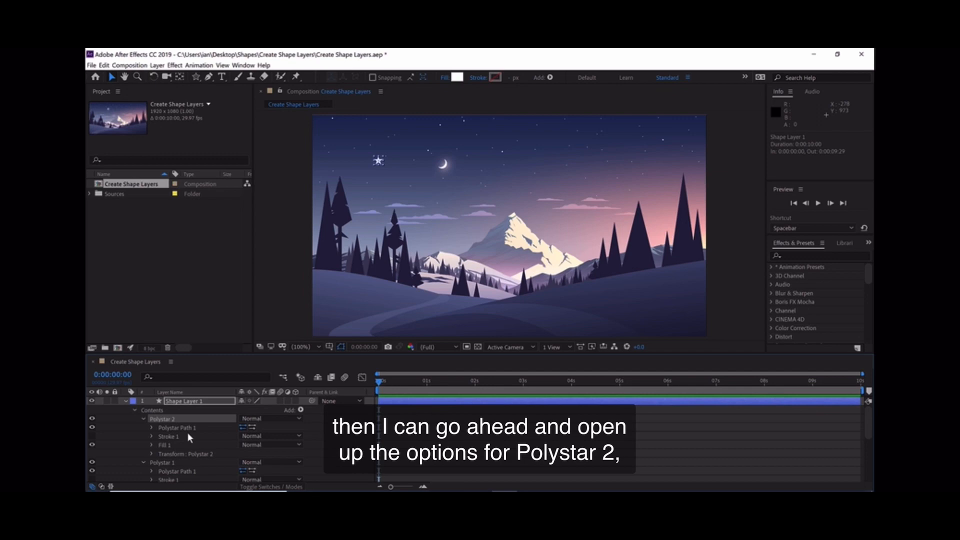
pyautogui.click(151, 454)
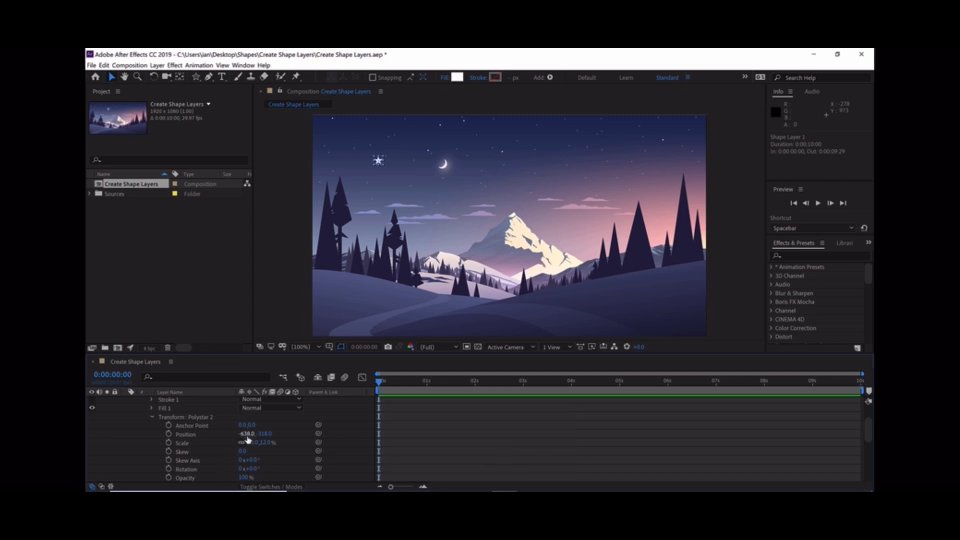
pyautogui.moveTo(248, 434); pyautogui.dragTo(597, 434)
pyautogui.moveTo(672, 434); pyautogui.dragTo(872, 434)
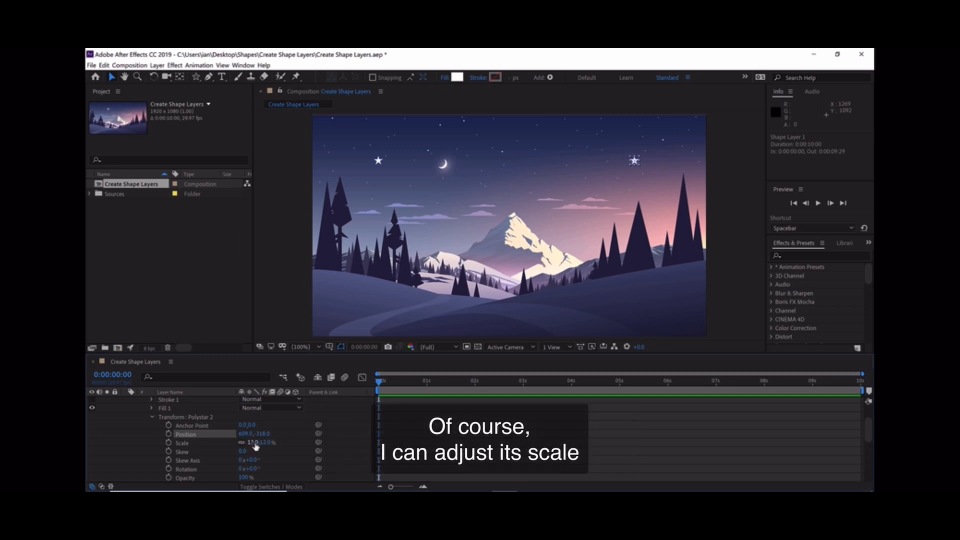
pyautogui.moveTo(255, 447); pyautogui.dragTo(257, 444)
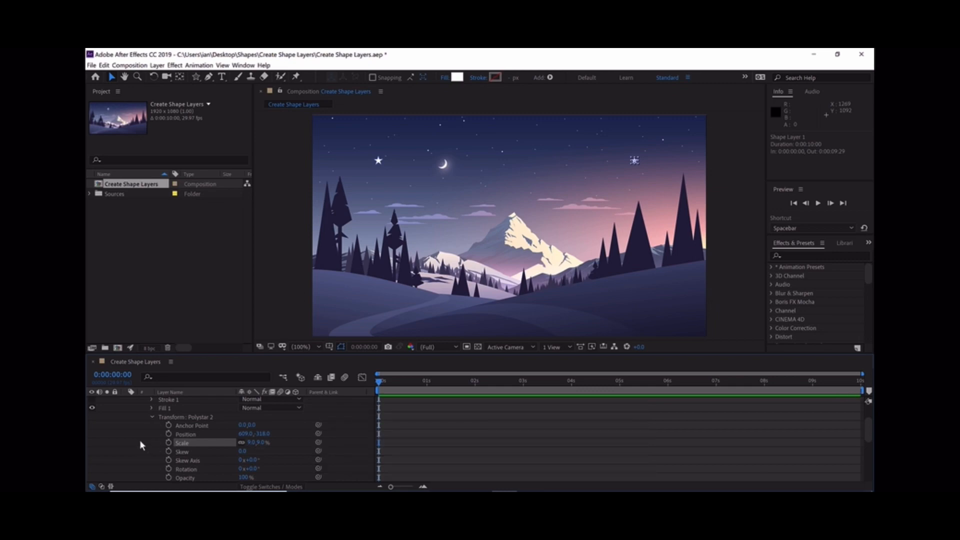
# Deselect the duplicate star's properties and collapse Shape Layer 1 in the timeline.
pyautogui.press('F2')
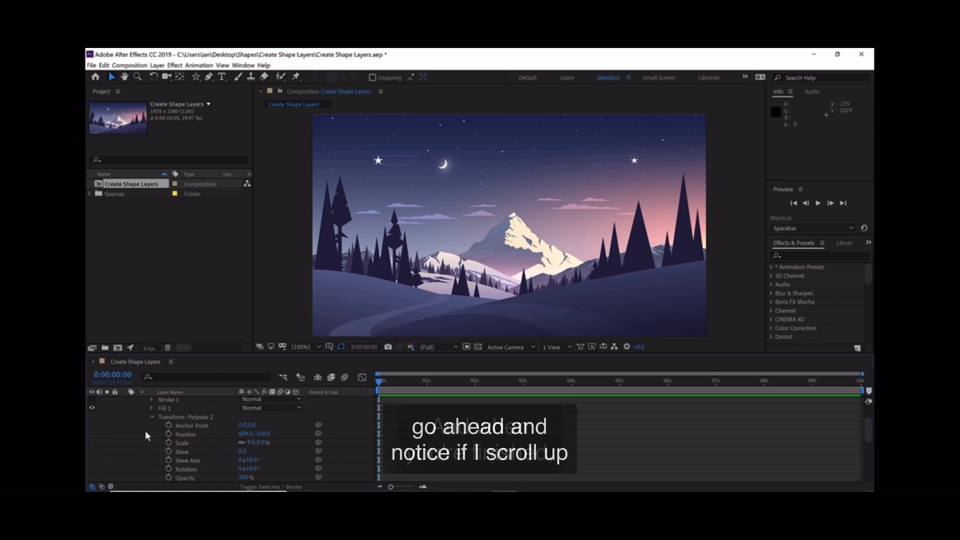
pyautogui.scroll(2, 145, 431)
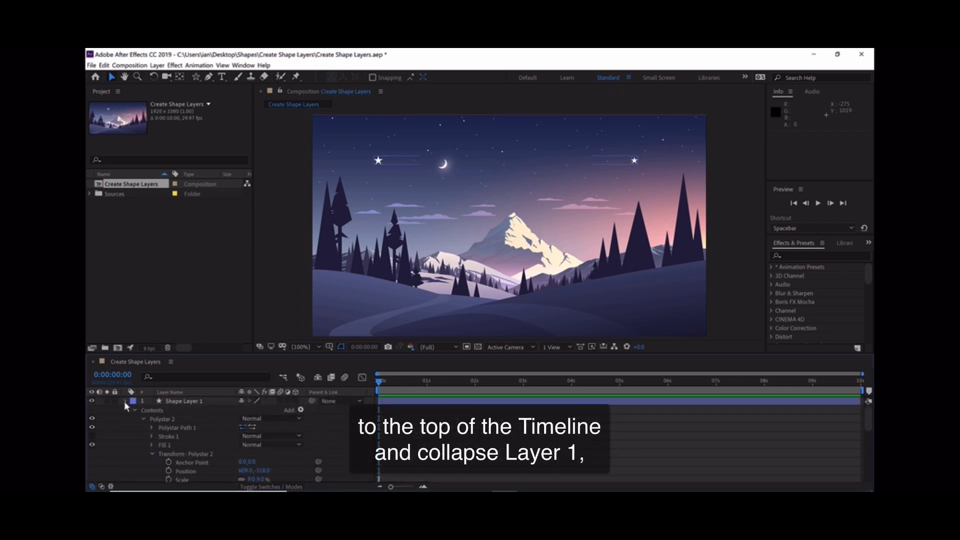
pyautogui.click(125, 401)
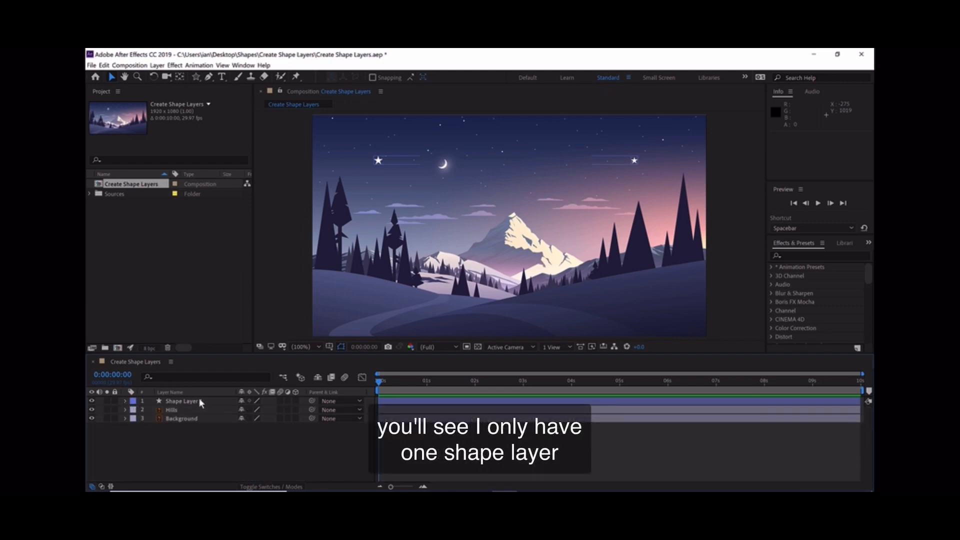
# Hide Shape Layer 1 briefly and show it again to check that it holds both stars.
pyautogui.click(92, 400)
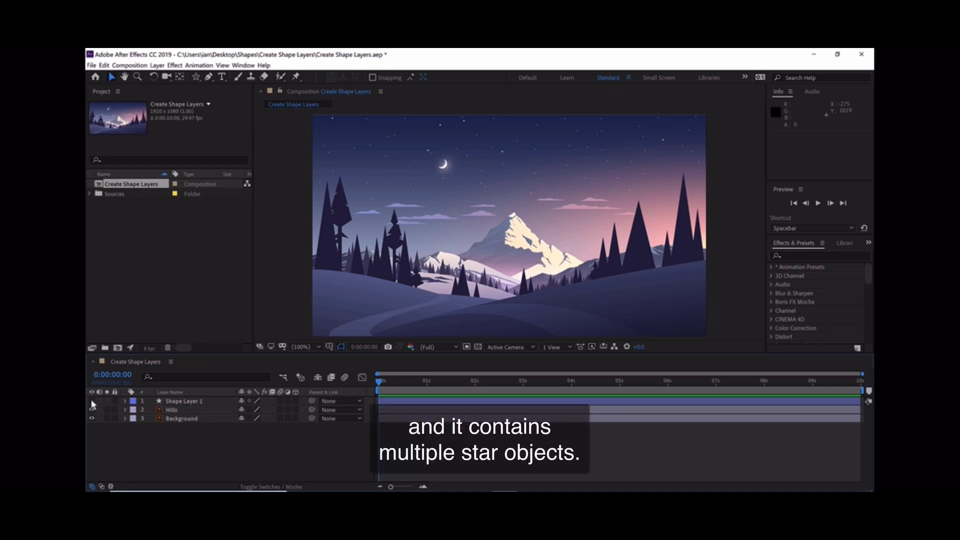
pyautogui.click(91, 400)
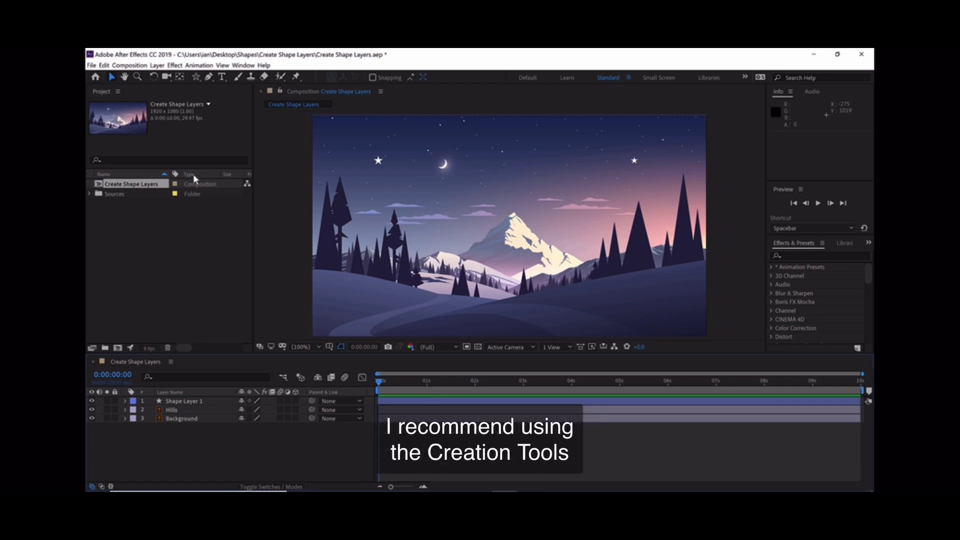
pyautogui.click(196, 76)
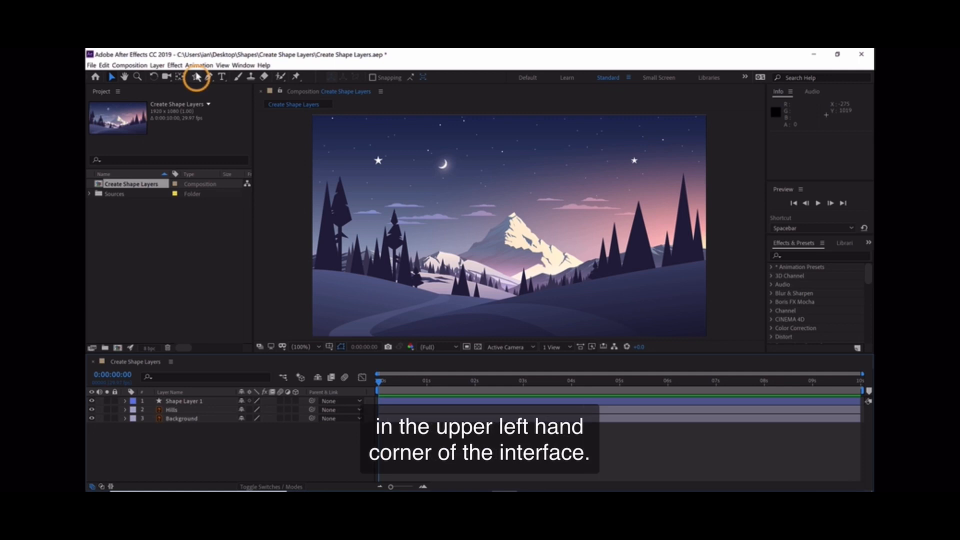